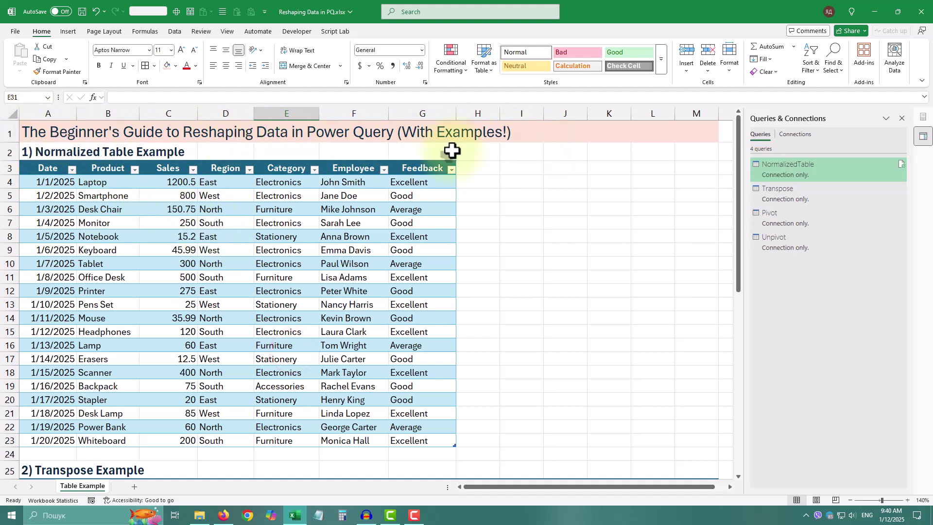
# - Open the NormalizedTable query from the Queries & Connections pane for editing
pyautogui.doubleClick(838, 162)
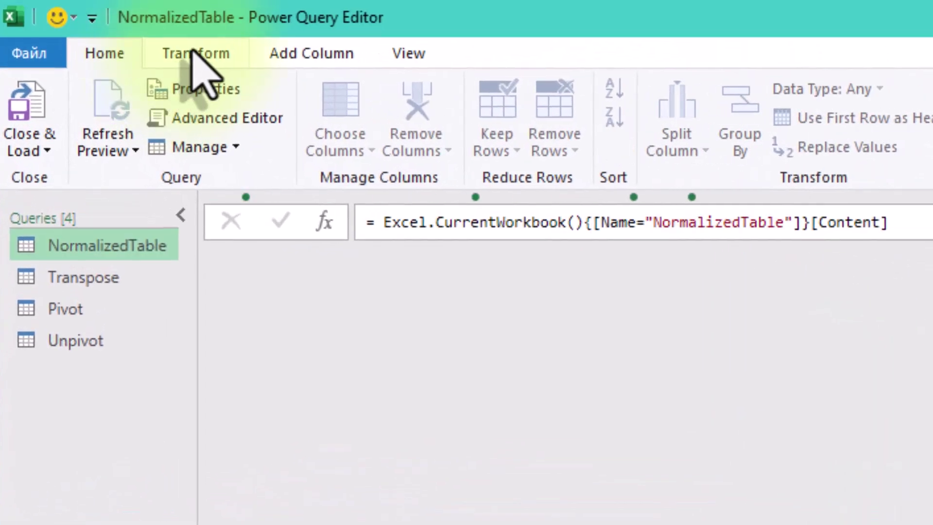
# - Browse the Transform commands and inspect NormalizedTable's first Product, Date and Sales (1200.5) values
pyautogui.click(156, 73)
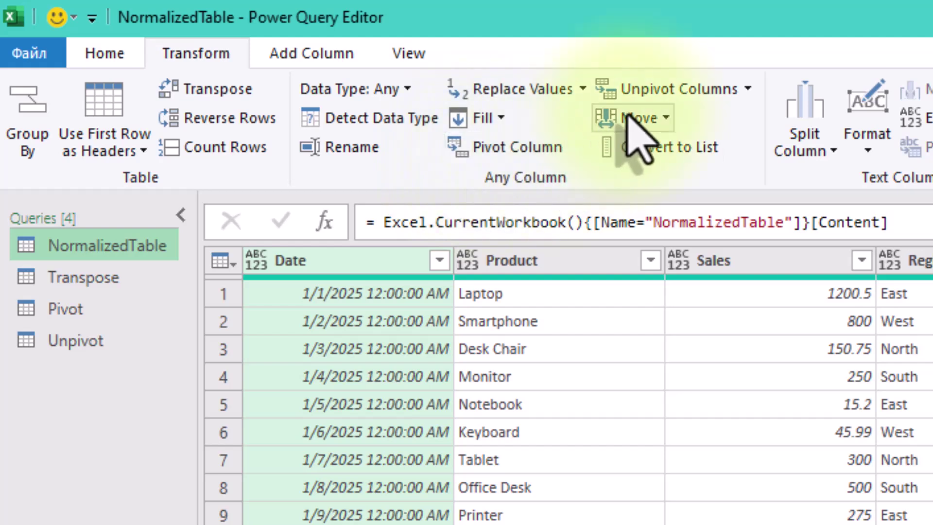
pyautogui.click(747, 88)
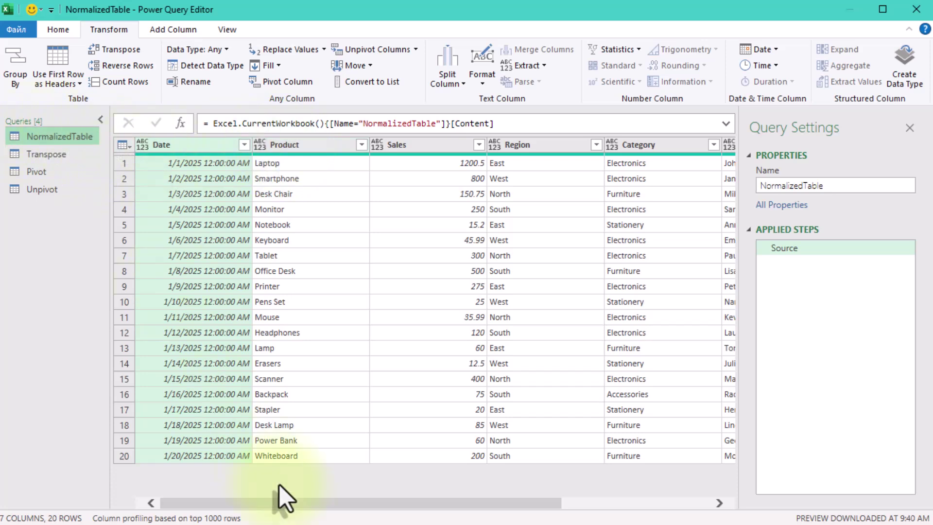
pyautogui.moveTo(270, 503); pyautogui.dragTo(438, 503)
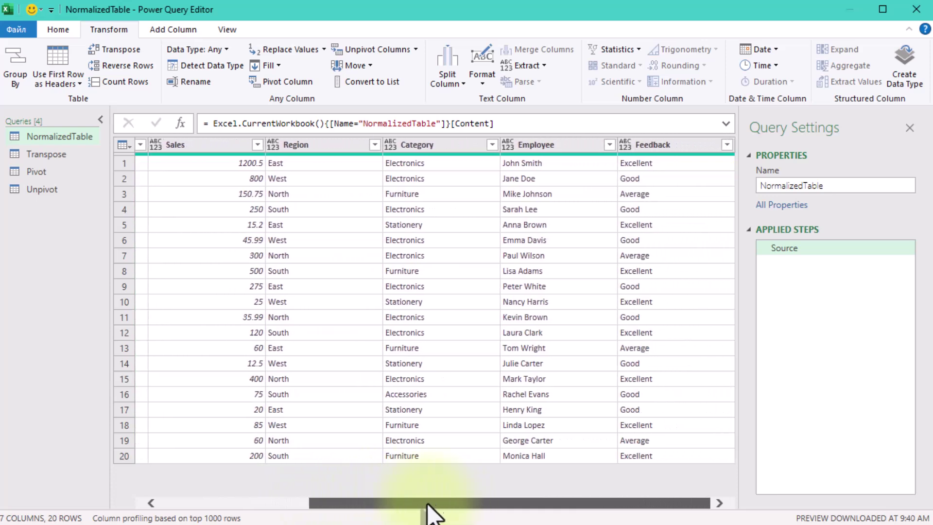
pyautogui.moveTo(446, 503); pyautogui.dragTo(253, 503)
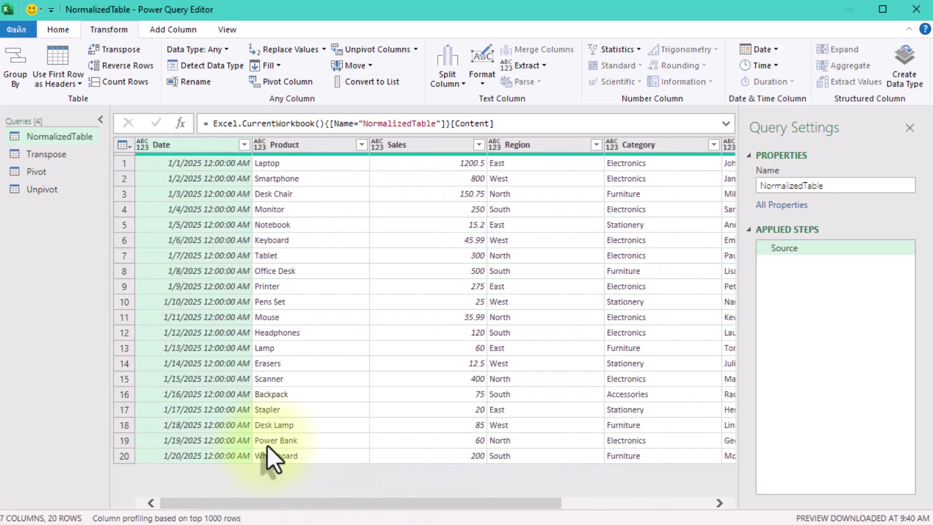
pyautogui.click(321, 162)
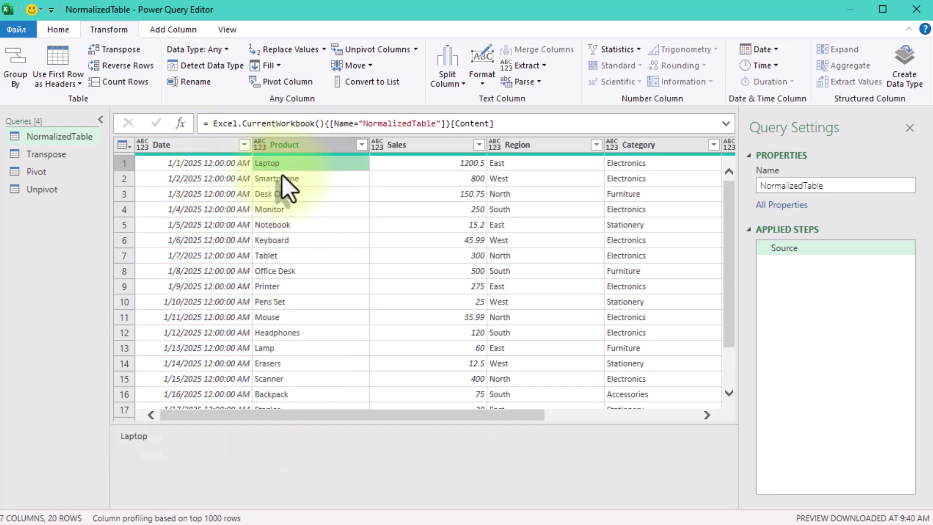
pyautogui.click(213, 168)
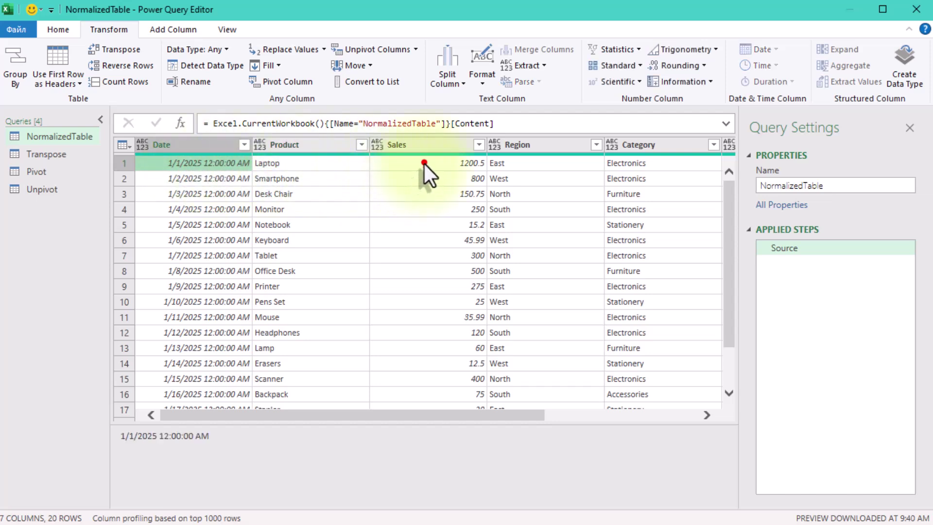
pyautogui.click(424, 165)
# - Inspect NormalizedTable values in rows 2–4, including Sales 150.75 and 250
pyautogui.click(219, 178)
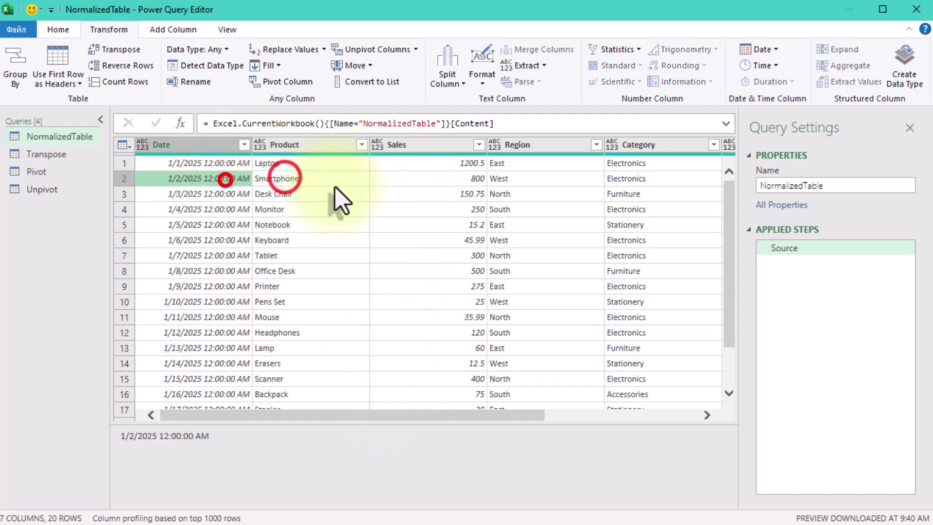
pyautogui.click(422, 178)
pyautogui.click(218, 193)
pyautogui.click(273, 193)
pyautogui.click(412, 193)
pyautogui.click(314, 210)
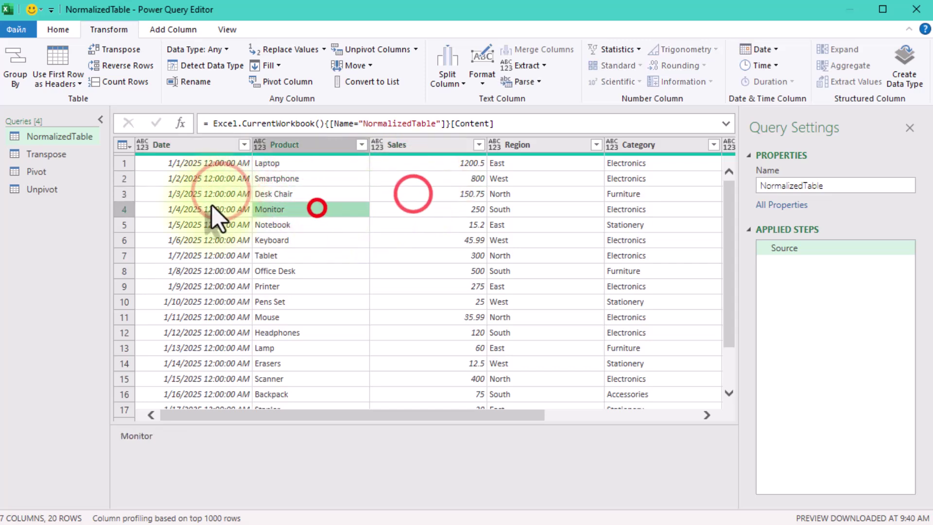
pyautogui.click(219, 210)
pyautogui.click(467, 210)
pyautogui.moveTo(351, 415); pyautogui.dragTo(520, 416)
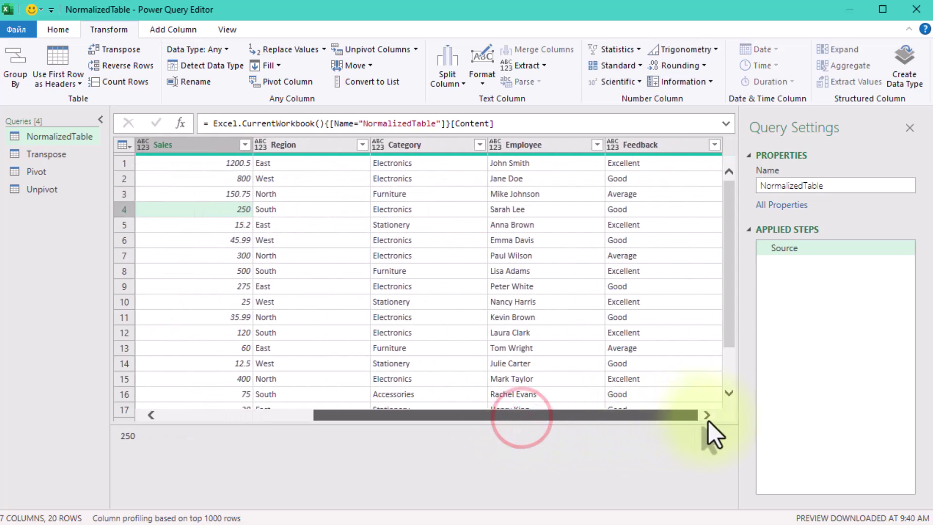
pyautogui.moveTo(656, 415); pyautogui.dragTo(495, 417)
# - In the Transpose query, demote headers, transpose the table, then promote the first row to headers
pyautogui.click(46, 154)
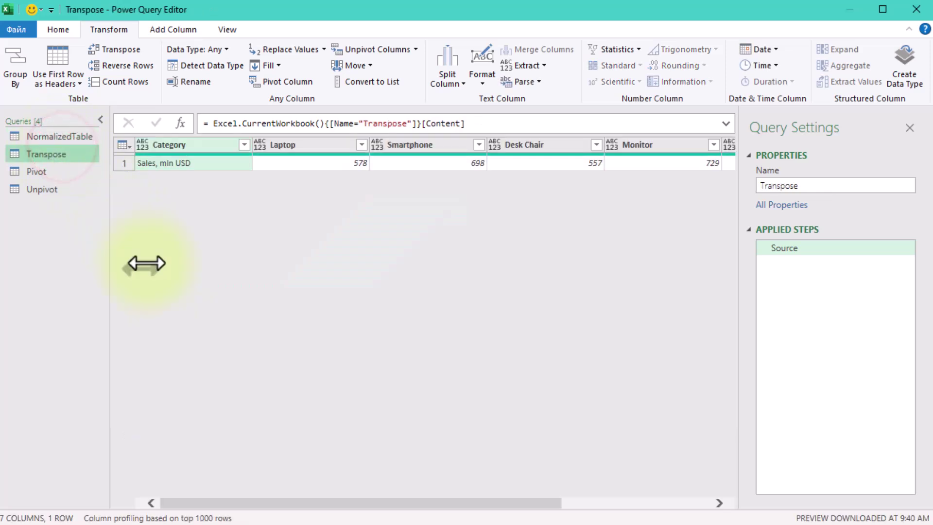
pyautogui.moveTo(285, 502)
pyautogui.mouseDown()
pyautogui.moveTo(503, 503)
pyautogui.moveTo(271, 505)
pyautogui.mouseUp()
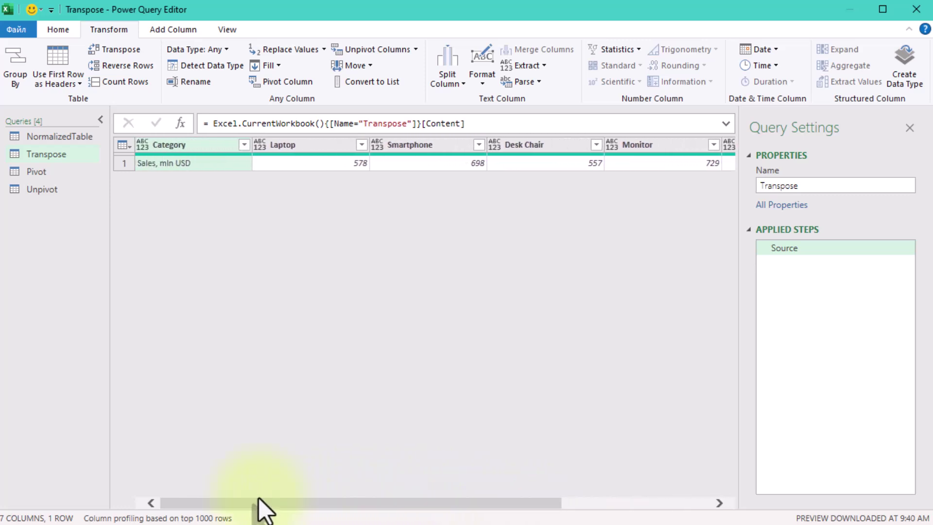
pyautogui.click(195, 147)
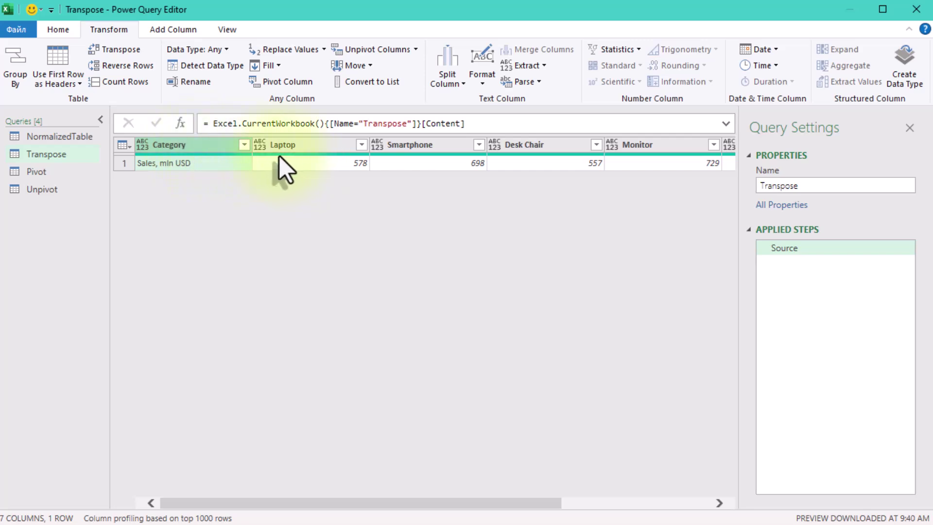
pyautogui.click(58, 83)
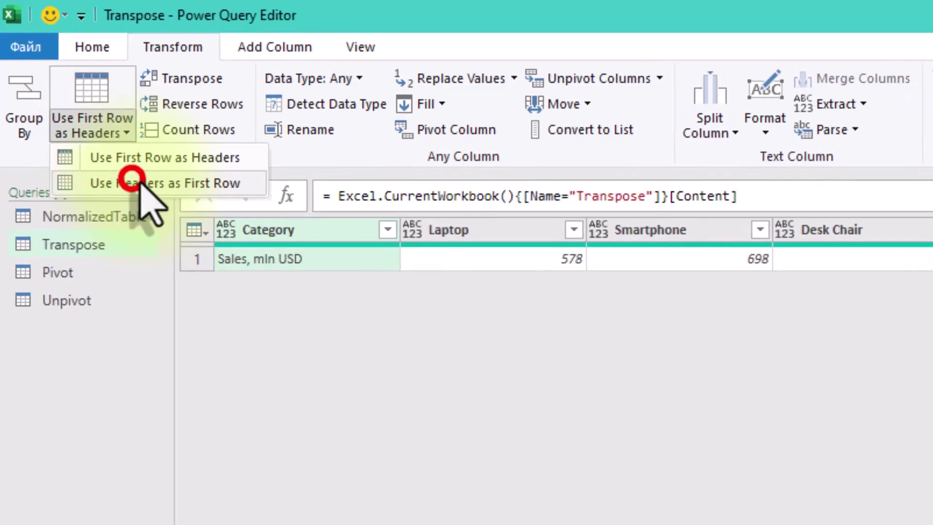
pyautogui.click(133, 181)
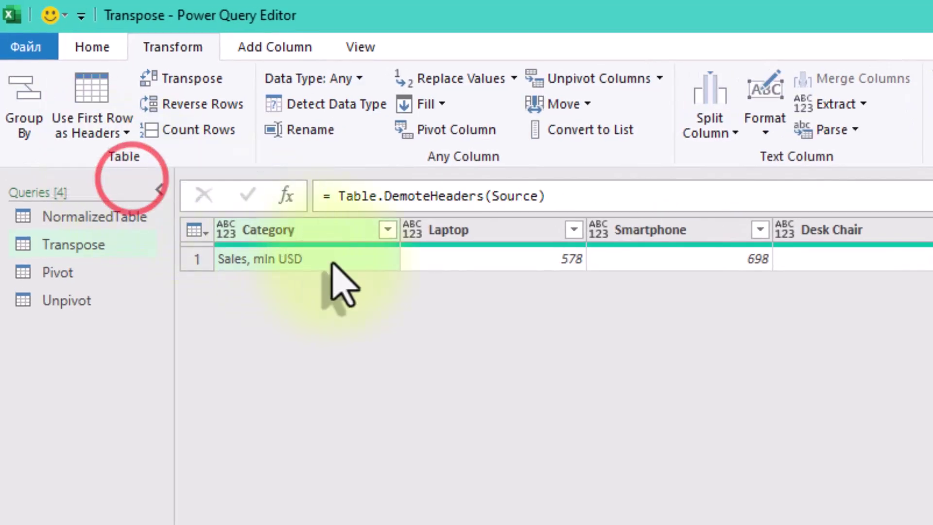
pyautogui.click(191, 79)
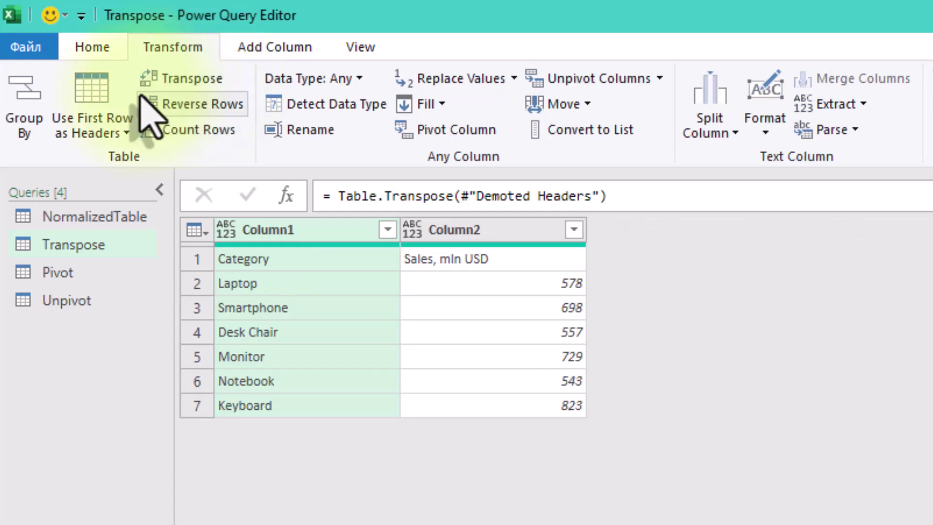
pyautogui.click(91, 102)
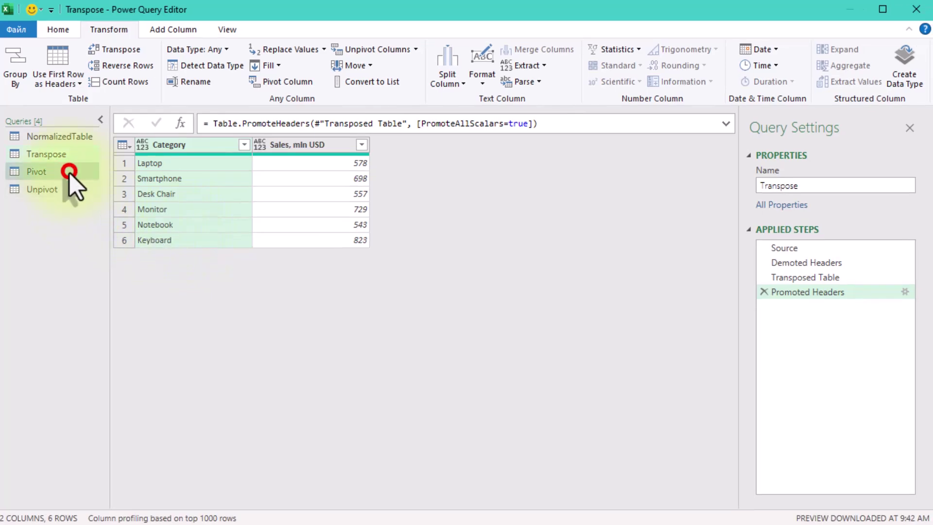
# - Open the Pivot query and select its Category column
pyautogui.click(37, 171)
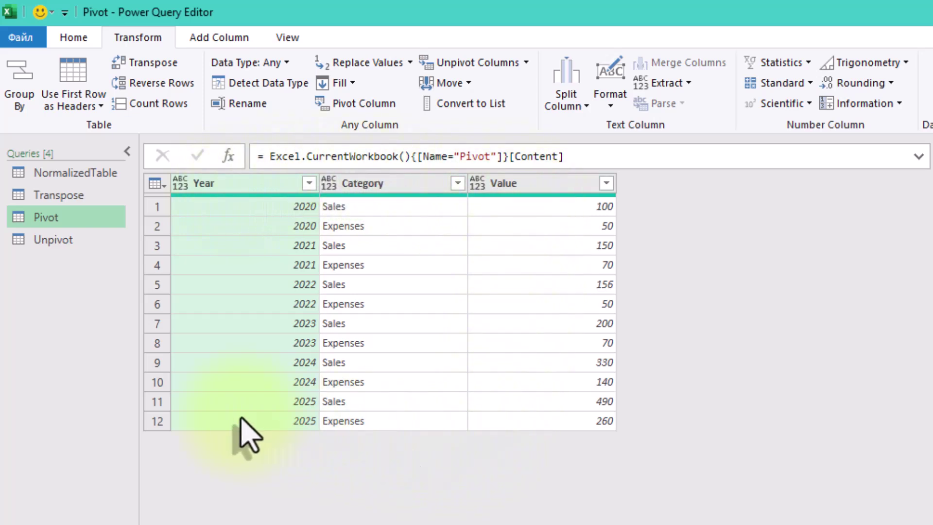
pyautogui.click(371, 183)
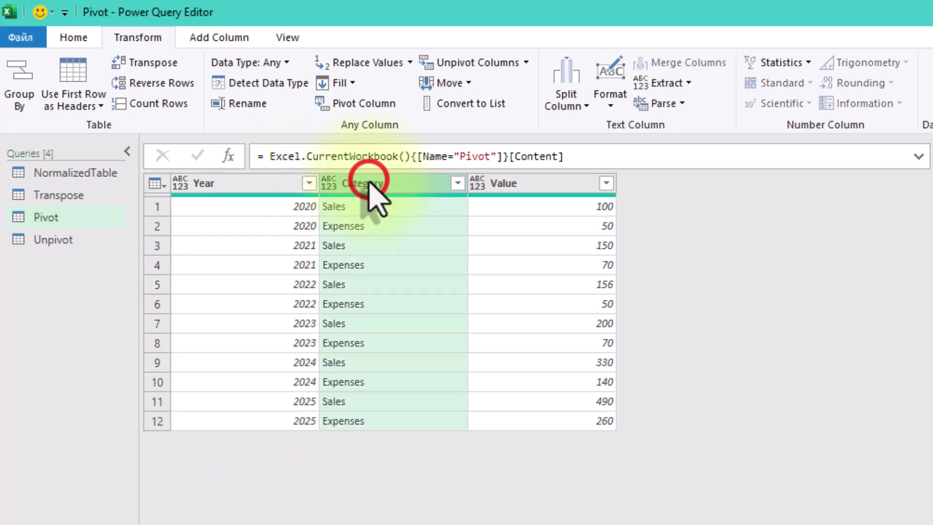
pyautogui.click(212, 39)
pyautogui.click(138, 38)
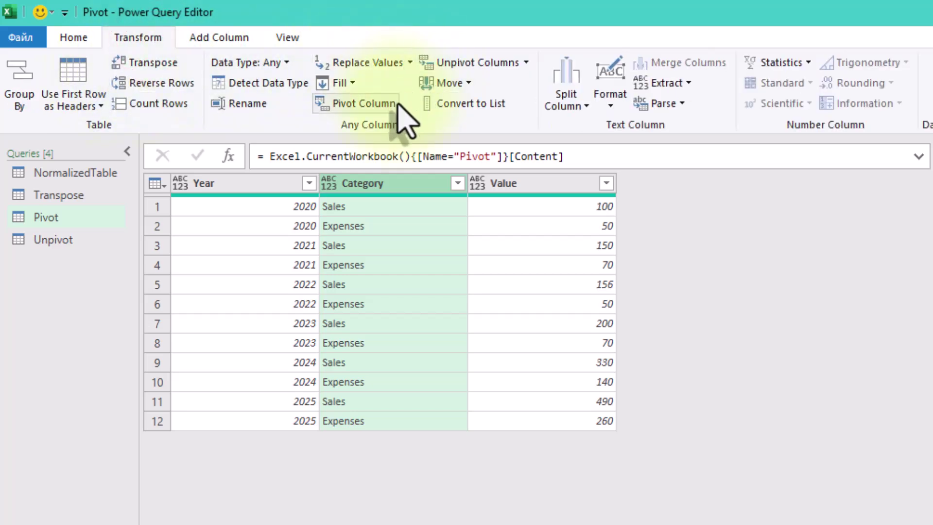
# - Pivot Category using the Value column, aggregated with Sum
pyautogui.click(364, 103)
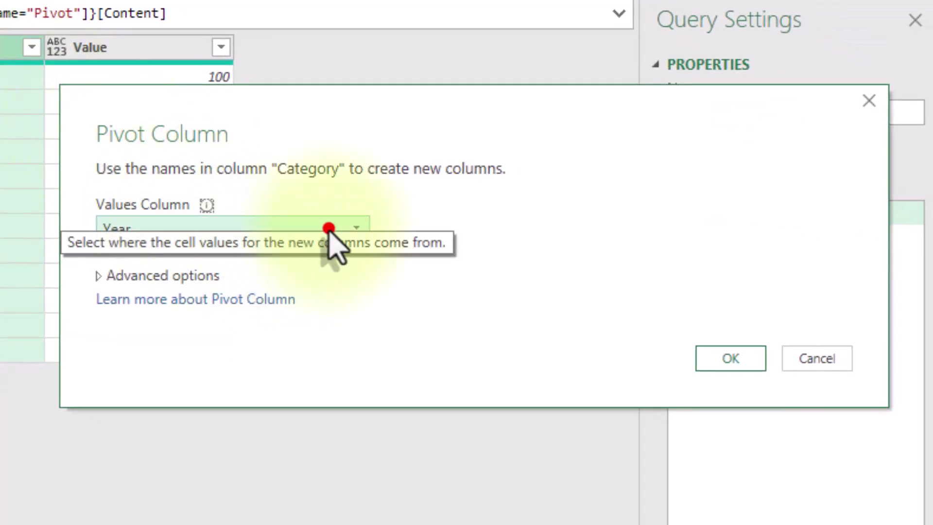
pyautogui.click(328, 229)
pyautogui.click(243, 281)
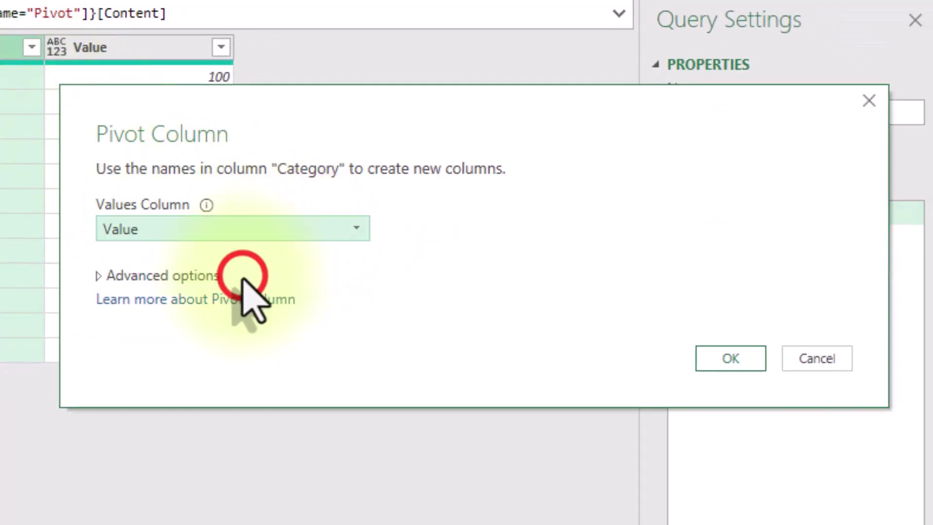
pyautogui.click(164, 275)
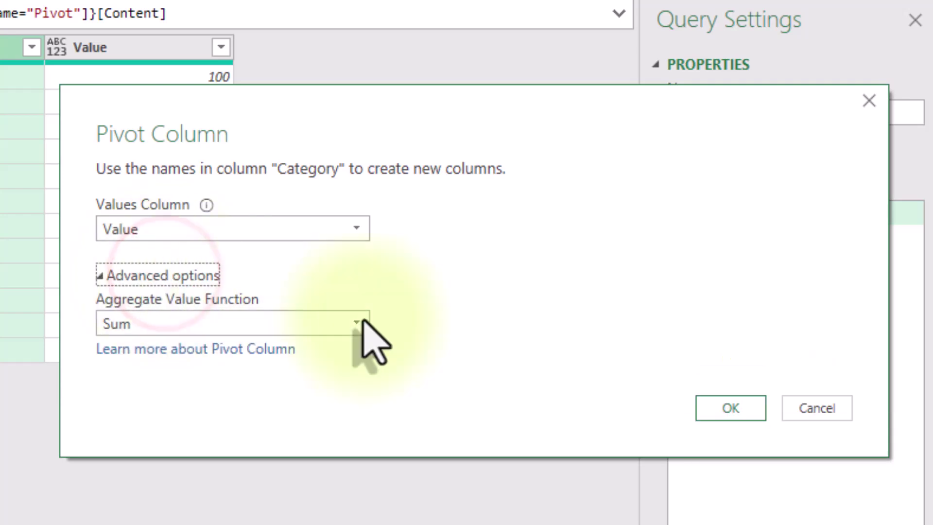
pyautogui.click(726, 402)
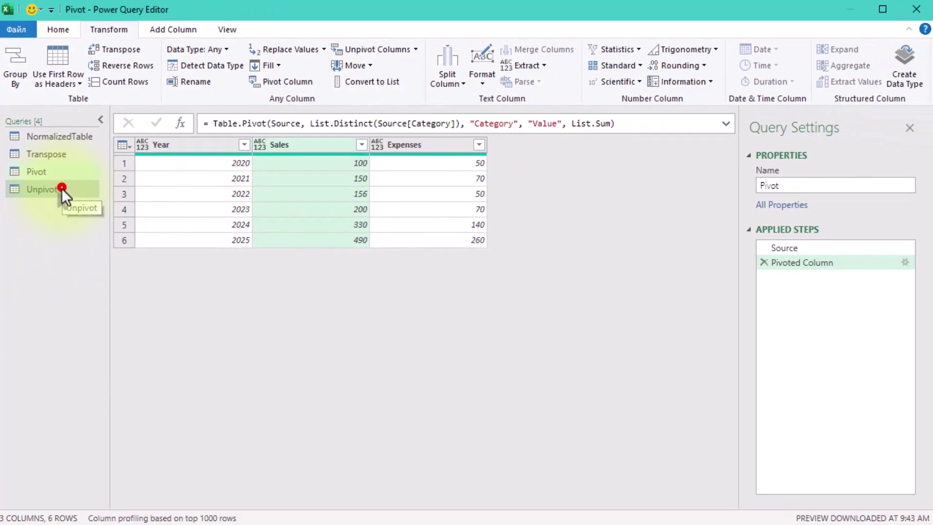
# - In the Unpivot query, unpivot every column except Region
pyautogui.click(61, 188)
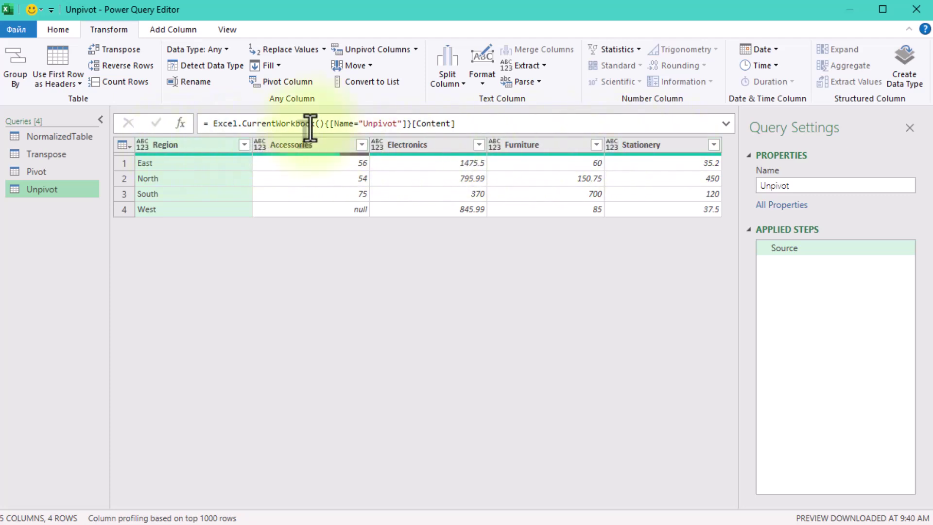
pyautogui.click(169, 145)
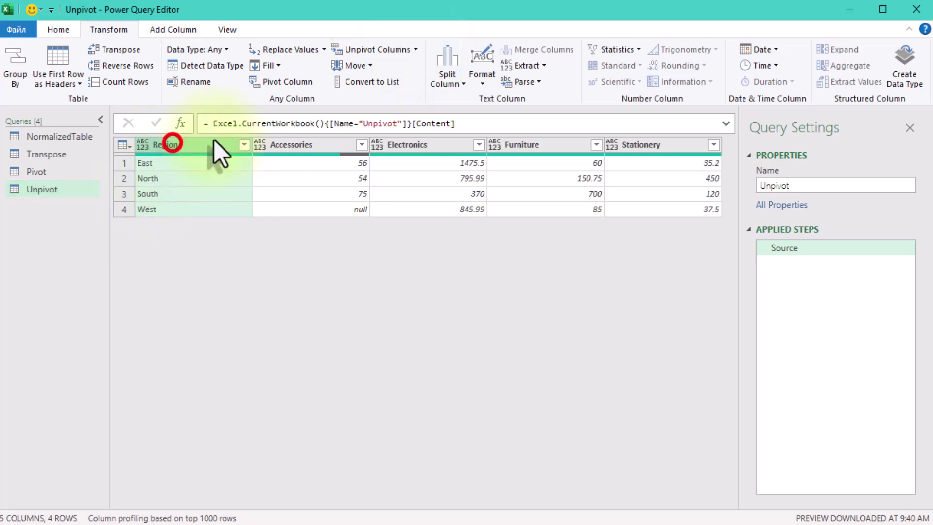
pyautogui.click(418, 49)
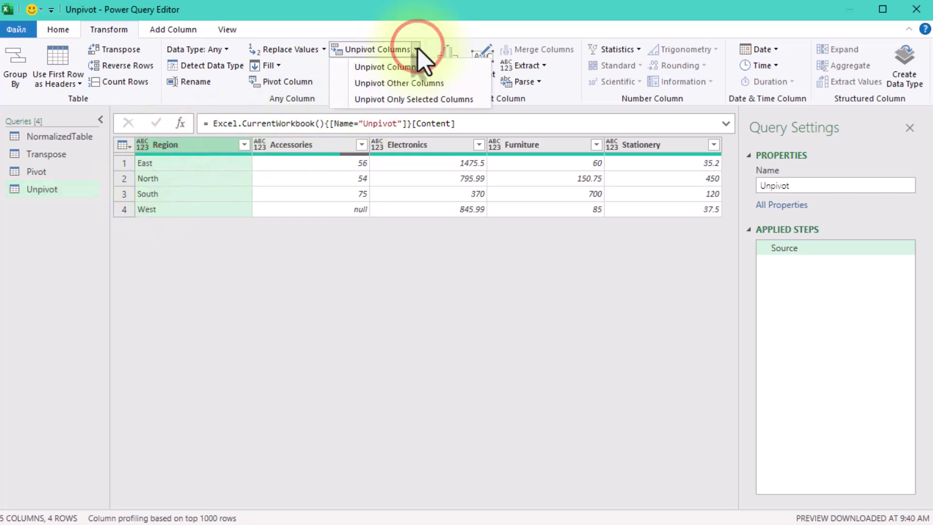
pyautogui.click(417, 84)
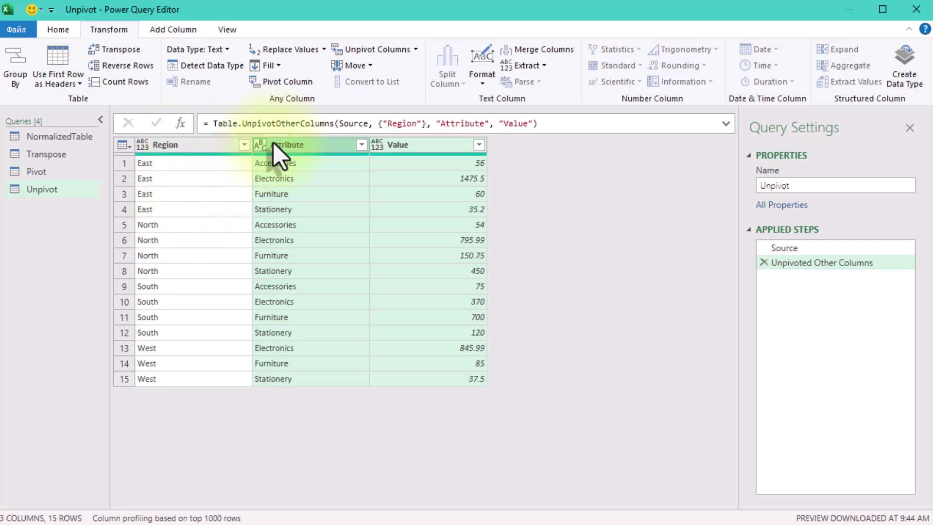
# - Rename Attribute to Category and Value to Sales in the Unpivot formula
pyautogui.doubleClick(460, 123)
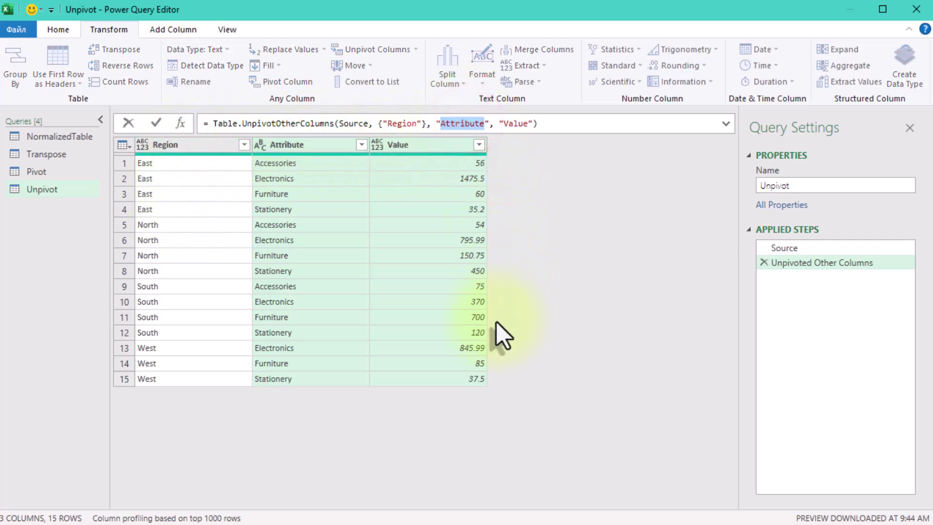
pyautogui.write('Category')
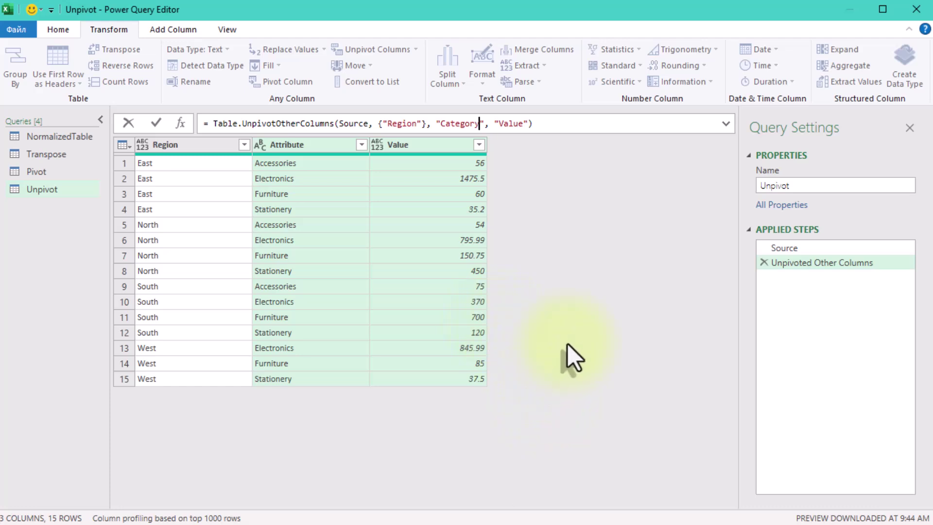
pyautogui.click(570, 335)
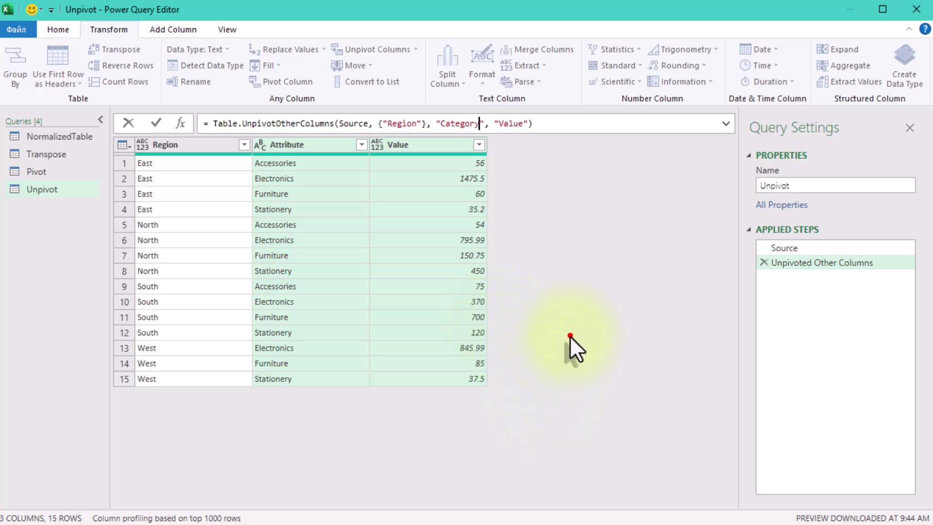
pyautogui.doubleClick(510, 123)
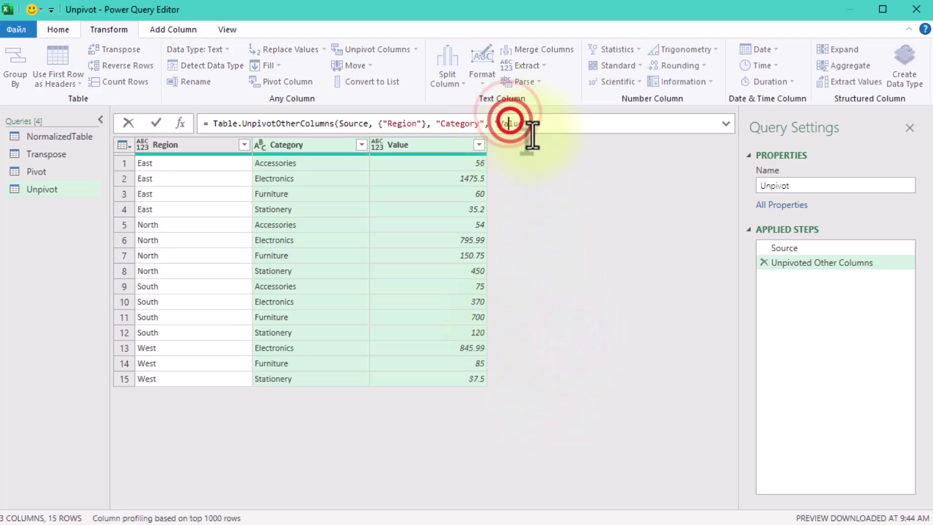
pyautogui.write('Sa')
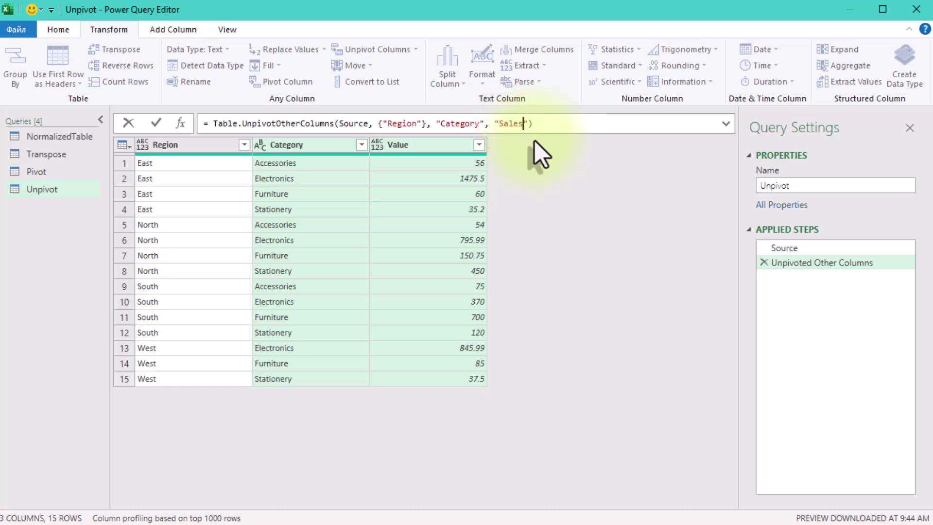
pyautogui.click(575, 229)
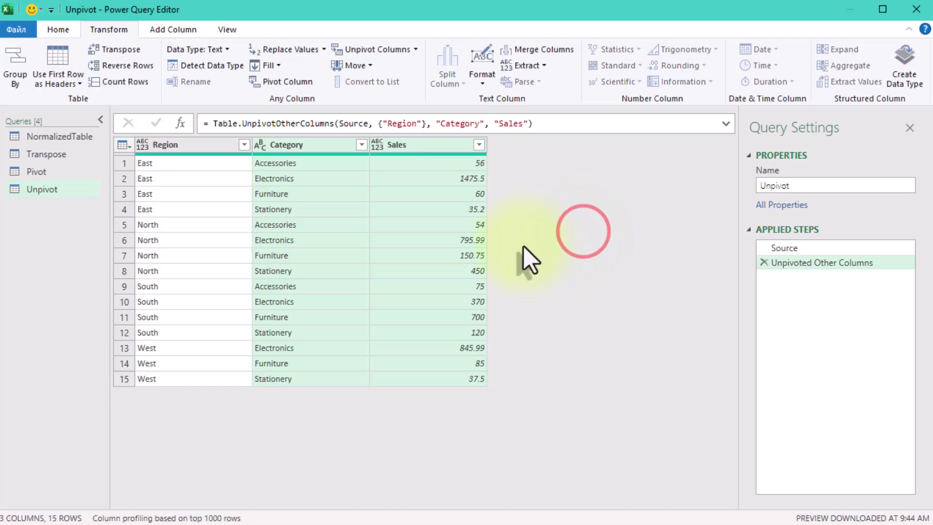